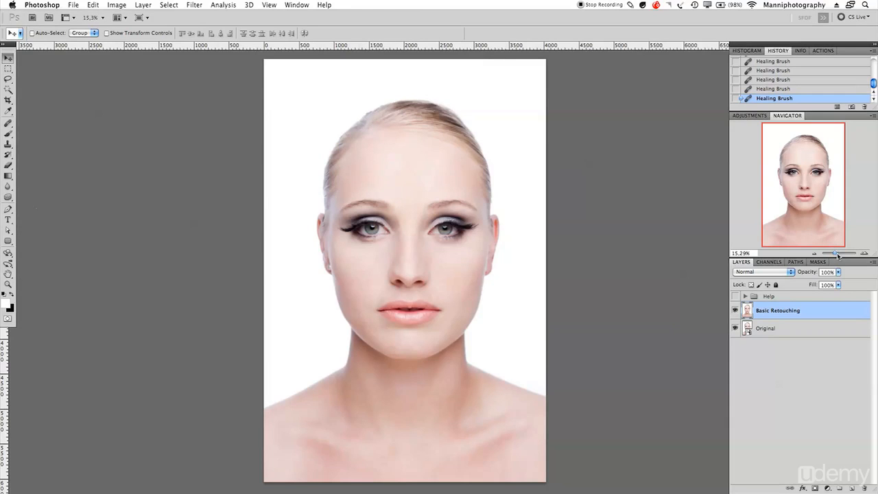
Activate the Brush tool with a soft tip and white as the foreground colour for cleaning the hair outline
{"action": "left_click_drag", "start_coordinate": [836, 254], "coordinate": [838, 254]}
{"action": "left_click_drag", "start_coordinate": [840, 190], "coordinate": [830, 168]}
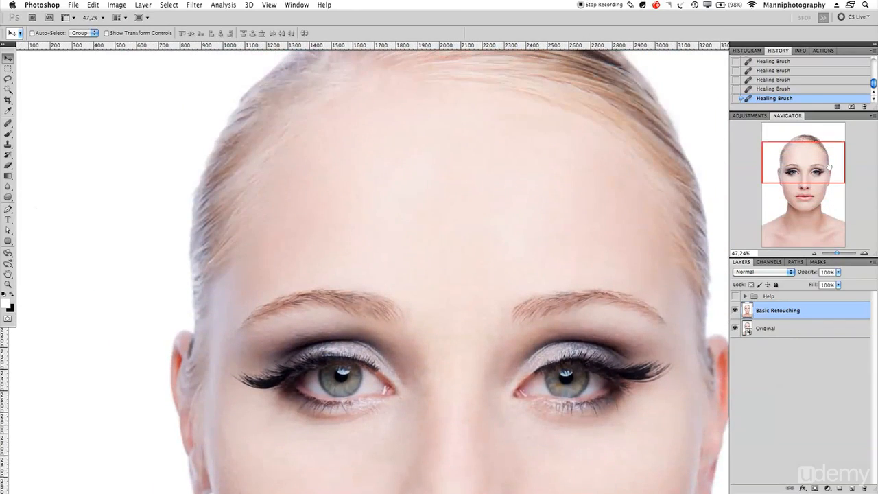
{"action": "scroll", "coordinate": [237, 202], "scroll_direction": "up", "scroll_amount": 3}
{"action": "scroll", "coordinate": [238, 203], "scroll_direction": "right", "scroll_amount": 3}
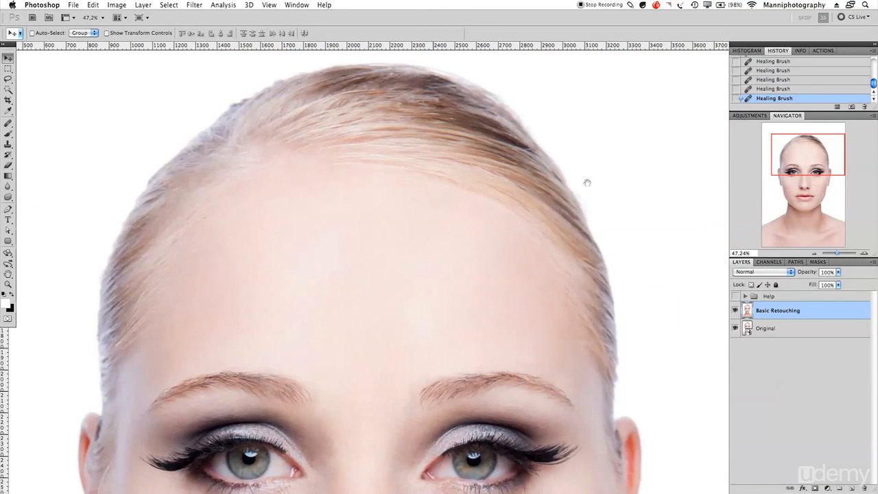
{"action": "left_click_drag", "start_coordinate": [588, 182], "coordinate": [580, 208]}
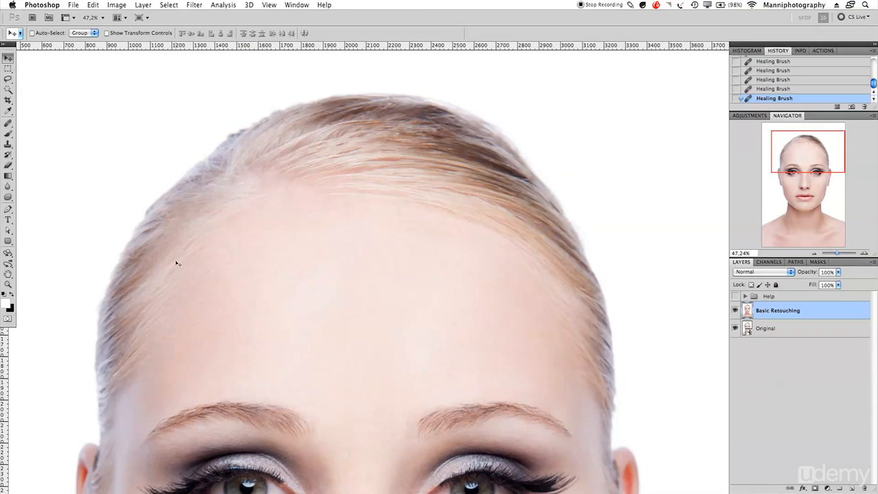
{"action": "left_click_drag", "start_coordinate": [148, 258], "coordinate": [209, 231]}
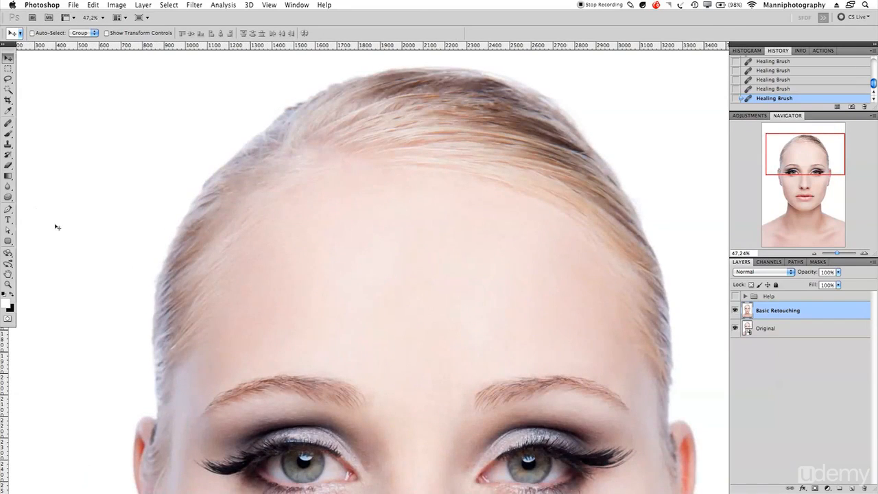
{"action": "left_click", "coordinate": [9, 144]}
{"action": "left_click_drag", "start_coordinate": [10, 139], "coordinate": [34, 133]}
{"action": "mouse_move", "coordinate": [202, 219]}
{"action": "left_mouse_down"}
{"action": "mouse_move", "coordinate": [250, 227]}
{"action": "mouse_move", "coordinate": [245, 169]}
{"action": "left_mouse_up"}
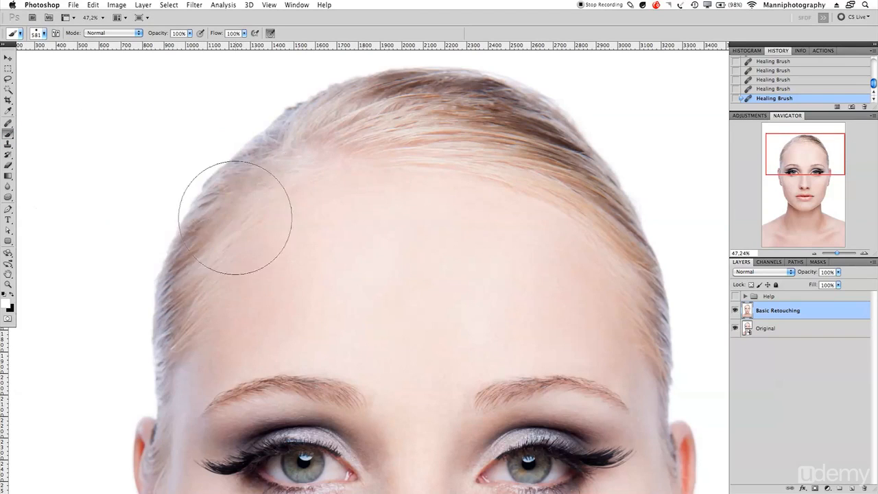
{"action": "left_click_drag", "start_coordinate": [235, 217], "coordinate": [242, 170]}
{"action": "mouse_move", "coordinate": [247, 118]}
{"action": "left_mouse_down"}
{"action": "mouse_move", "coordinate": [261, 98]}
{"action": "mouse_move", "coordinate": [251, 141]}
{"action": "mouse_move", "coordinate": [232, 156]}
{"action": "left_mouse_up"}
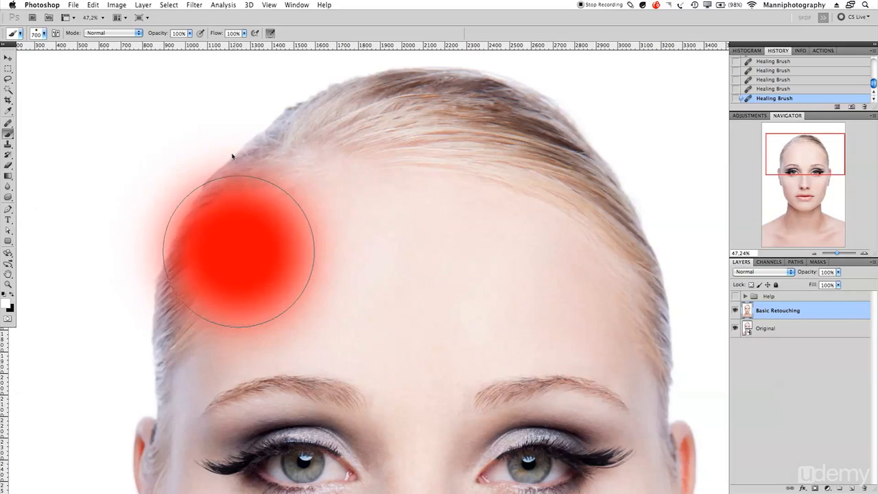
{"action": "left_click", "coordinate": [6, 304]}
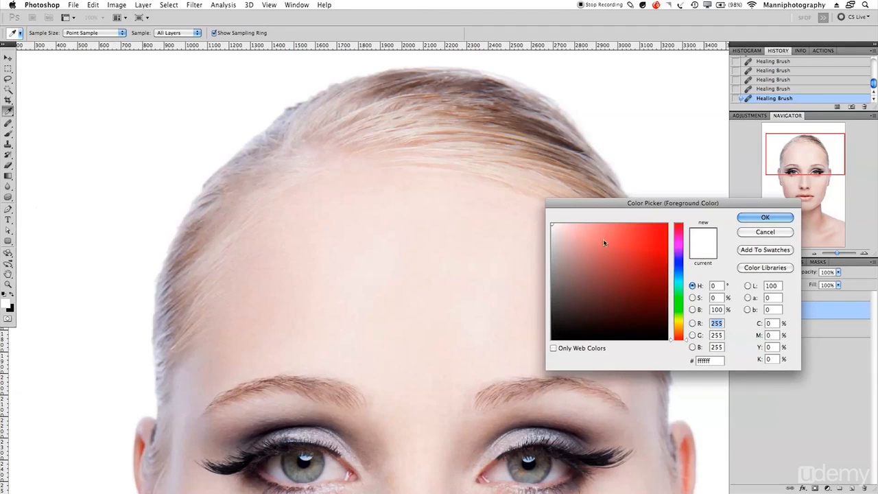
{"action": "left_click", "coordinate": [766, 217]}
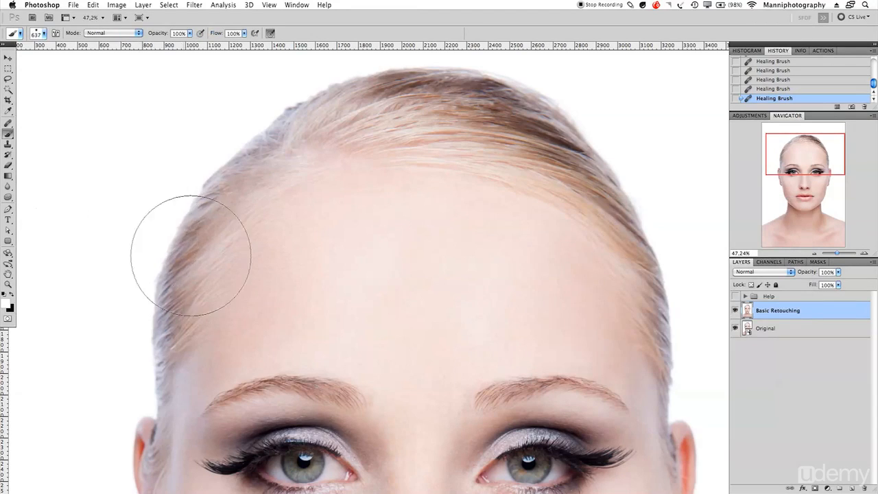
Reduce the brush to 200 px and paint white over the stray hairs outside the head's left edge
{"action": "key", "text": "bracketleft"}
{"action": "key", "text": "bracketleft"}
{"action": "key", "text": "bracketleft"}
{"action": "key", "text": "bracketleft"}
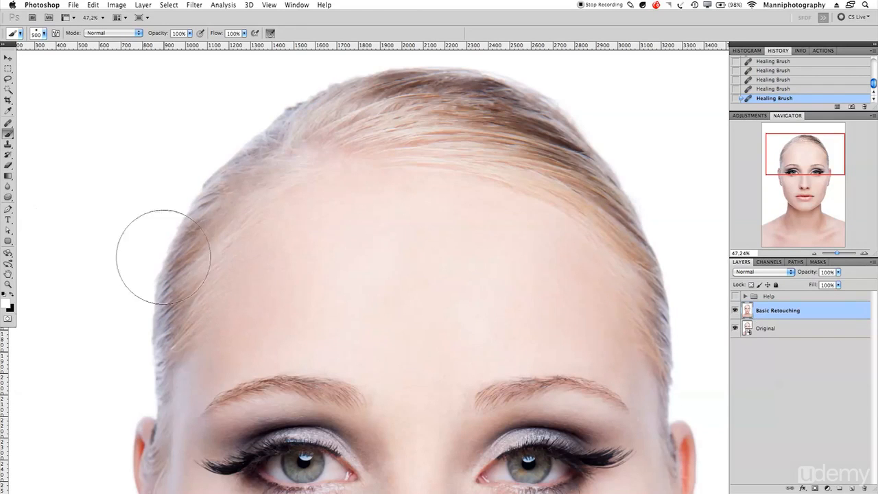
{"action": "key", "text": "bracketleft"}
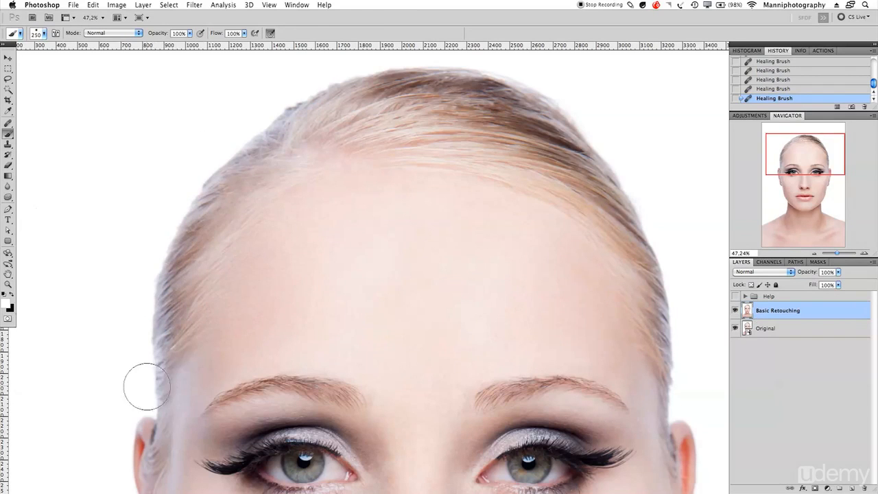
{"action": "key", "text": "bracketleft"}
{"action": "mouse_move", "coordinate": [135, 284]}
{"action": "left_mouse_down"}
{"action": "mouse_move", "coordinate": [135, 289]}
{"action": "mouse_move", "coordinate": [143, 264]}
{"action": "mouse_move", "coordinate": [138, 274]}
{"action": "mouse_move", "coordinate": [136, 178]}
{"action": "mouse_move", "coordinate": [136, 283]}
{"action": "left_mouse_up"}
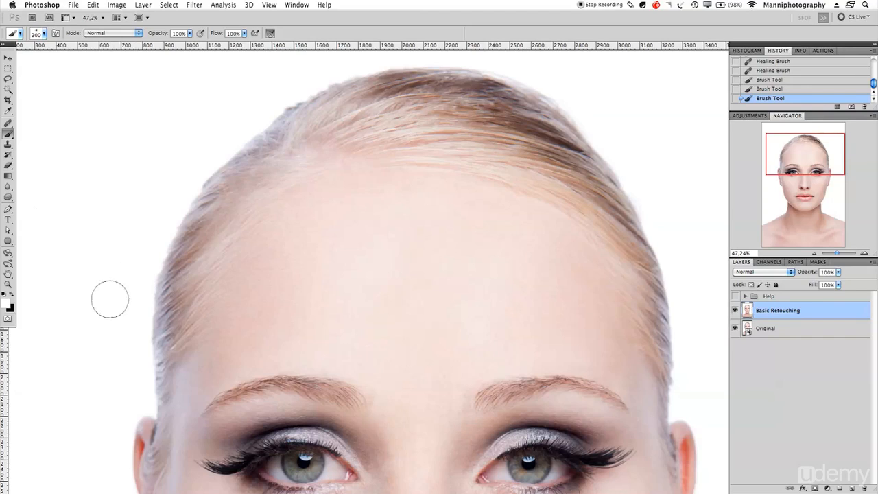
Set the brush opacity to 72% and paint white close along the left hair edge with a 150 px, then 125 px brush
{"action": "left_click_drag", "start_coordinate": [162, 35], "coordinate": [156, 35]}
{"action": "left_click_drag", "start_coordinate": [143, 277], "coordinate": [147, 268]}
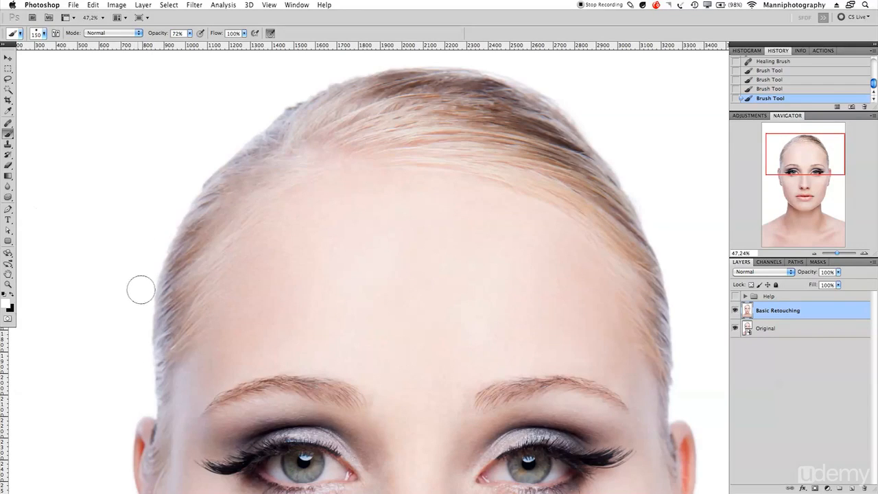
{"action": "left_click_drag", "start_coordinate": [139, 375], "coordinate": [131, 261]}
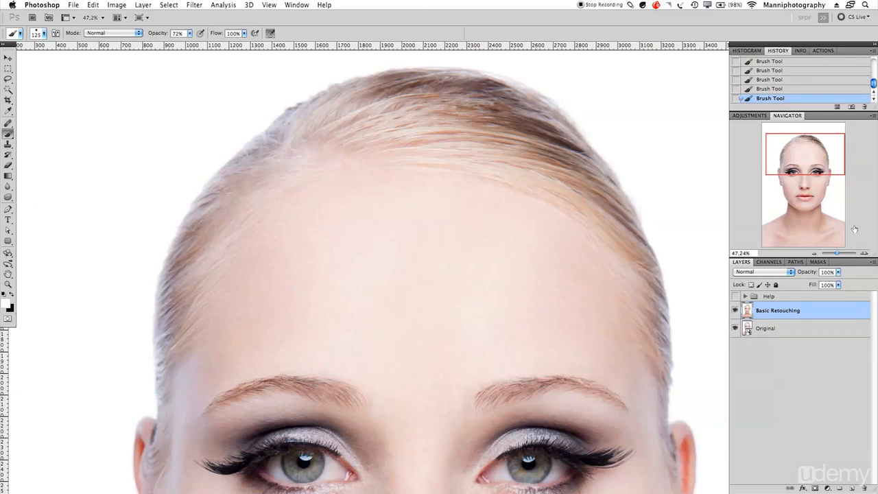
Show the Help group's retouching marks over the portrait, hide them again and check the whole hair outline
{"action": "left_click", "coordinate": [735, 296]}
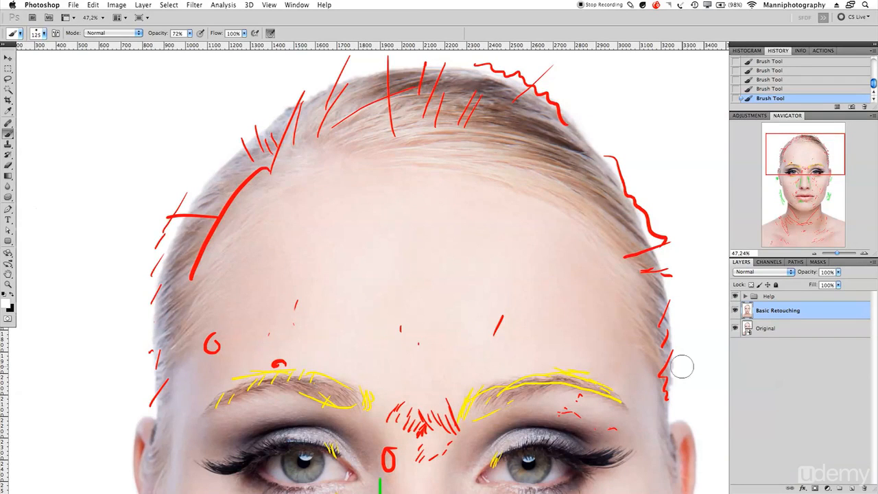
{"action": "left_click", "coordinate": [736, 296]}
{"action": "left_click_drag", "start_coordinate": [832, 254], "coordinate": [827, 254]}
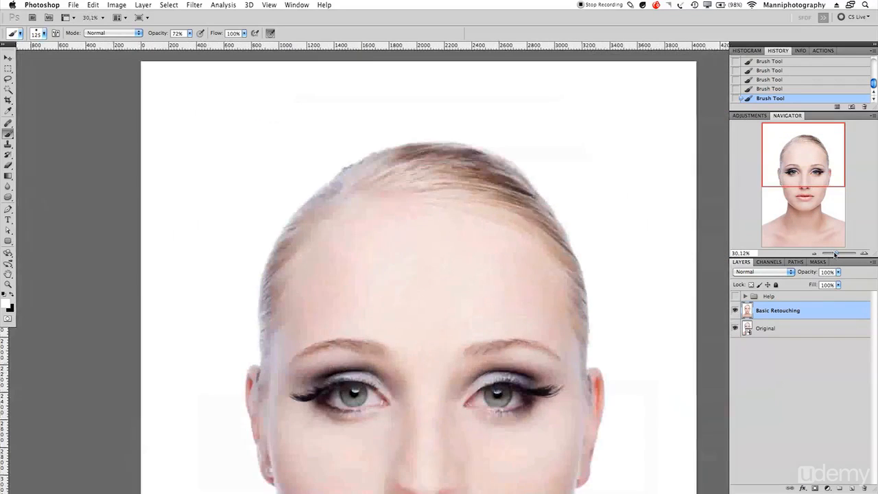
{"action": "left_click_drag", "start_coordinate": [513, 202], "coordinate": [533, 230]}
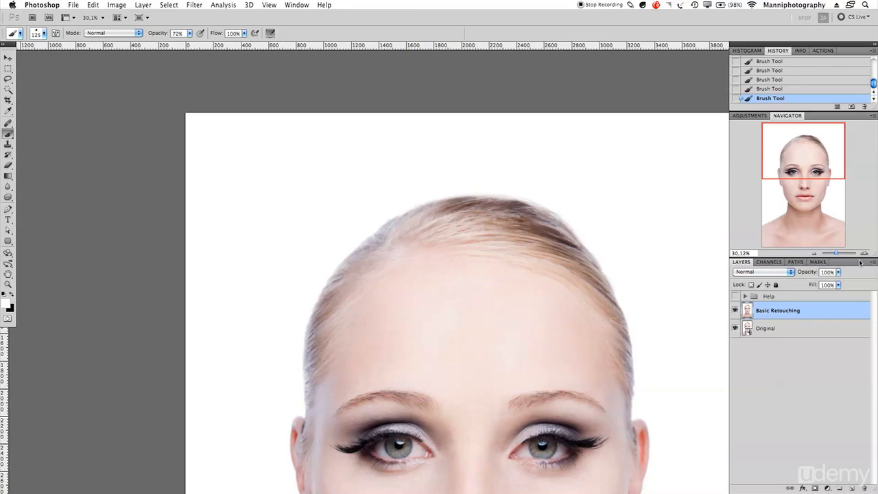
Enlarge the brush to 250 px and paint white over the stray hairs along the head's upper right edge
{"action": "left_click_drag", "start_coordinate": [837, 255], "coordinate": [838, 254]}
{"action": "left_click_drag", "start_coordinate": [620, 242], "coordinate": [518, 280]}
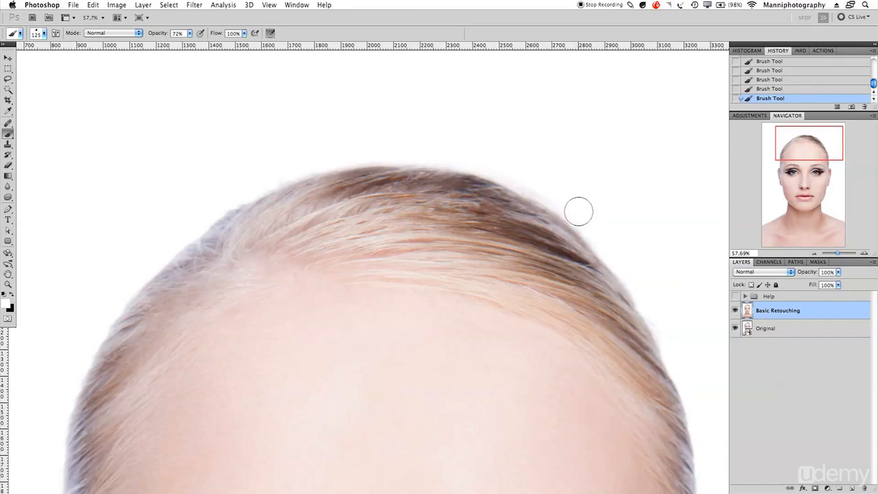
{"action": "key", "text": "bracketright"}
{"action": "key", "text": "bracketright"}
{"action": "key", "text": "bracketright"}
{"action": "key", "text": "bracketright"}
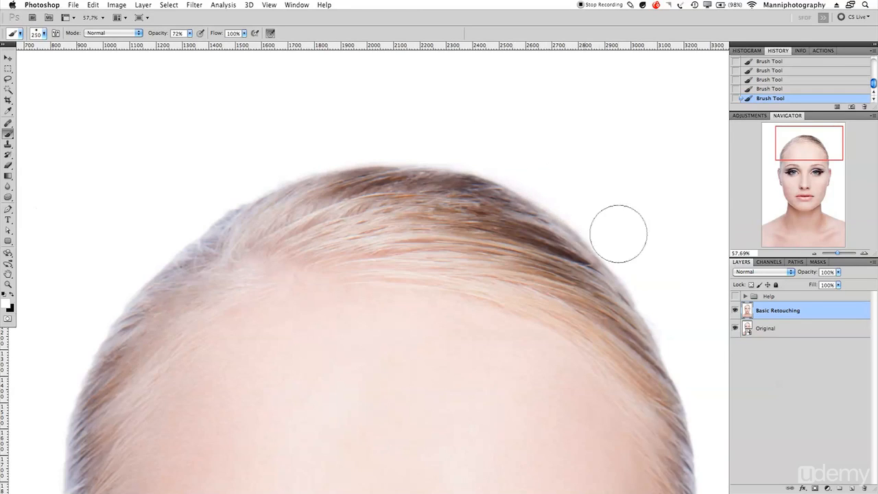
Reduce the brush to 100 px, then 60 px, and paint white along the right hair edge down to the ear
{"action": "left_click_drag", "start_coordinate": [666, 292], "coordinate": [511, 214]}
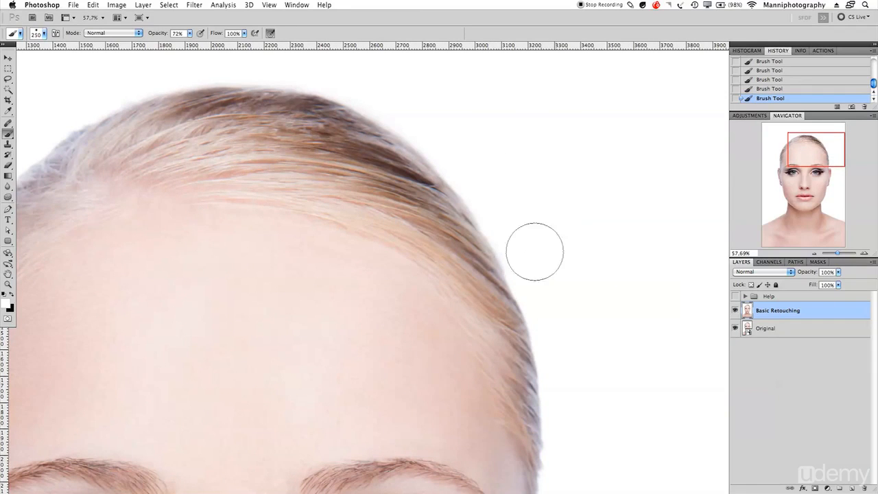
{"action": "key", "text": "bracketleft"}
{"action": "key", "text": "bracketleft"}
{"action": "key", "text": "bracketleft"}
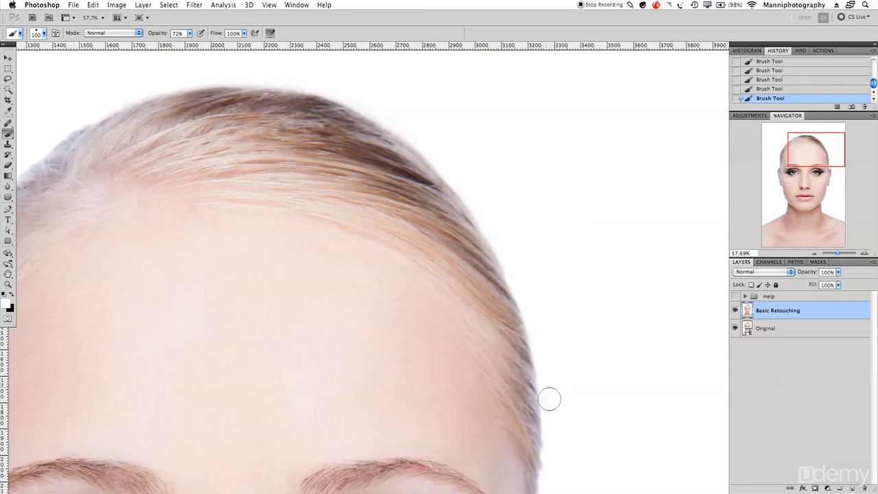
{"action": "left_click_drag", "start_coordinate": [559, 430], "coordinate": [549, 298]}
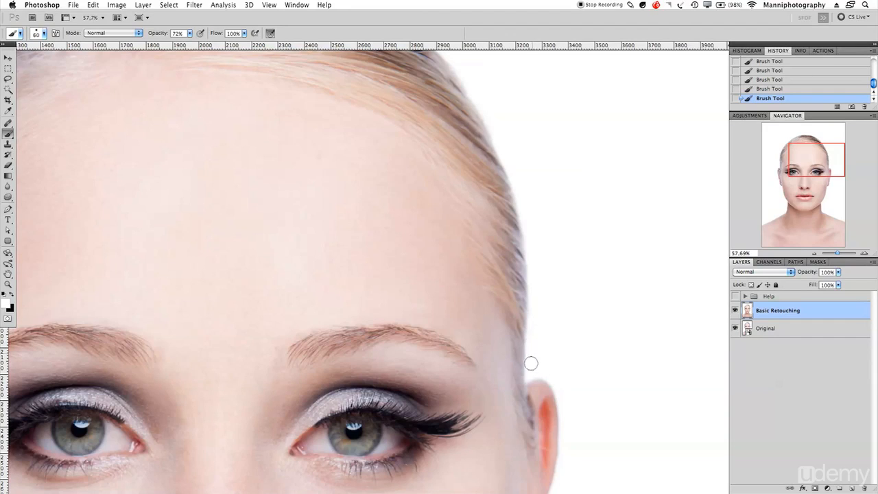
{"action": "key", "text": "bracketleft"}
{"action": "key", "text": "bracketleft"}
Compare the whole portrait before and after by repeatedly hiding and showing the Basic Retouching layer
{"action": "left_click_drag", "start_coordinate": [833, 256], "coordinate": [836, 254]}
{"action": "left_click_drag", "start_coordinate": [608, 327], "coordinate": [574, 337]}
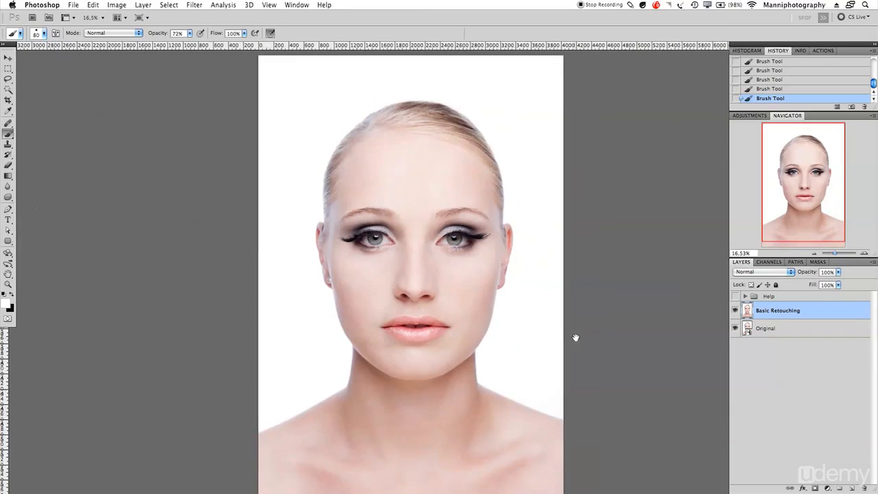
{"action": "left_click", "coordinate": [736, 310]}
{"action": "left_click", "coordinate": [736, 311]}
{"action": "left_click", "coordinate": [735, 311]}
{"action": "left_click", "coordinate": [735, 311]}
{"action": "left_click", "coordinate": [736, 310]}
{"action": "left_click", "coordinate": [735, 310]}
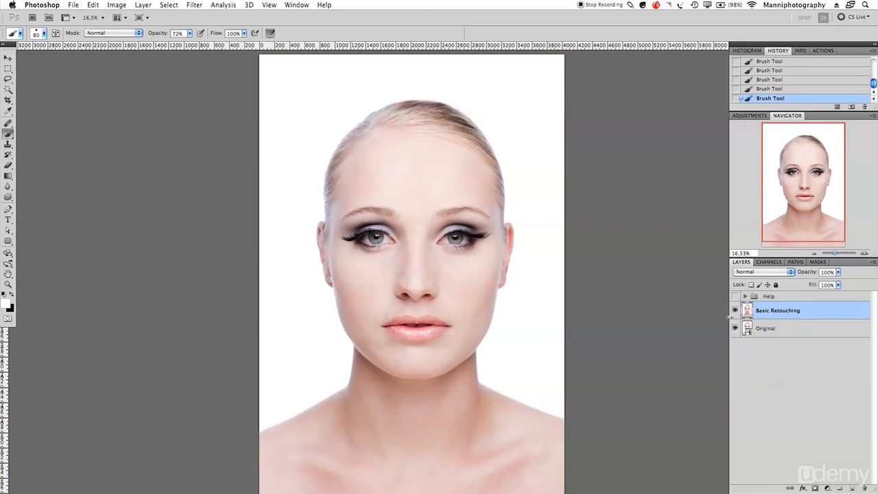
{"action": "left_click", "coordinate": [875, 45]}
{"action": "left_click", "coordinate": [736, 311]}
{"action": "left_click", "coordinate": [735, 311]}
{"action": "left_click", "coordinate": [736, 310]}
{"action": "left_click", "coordinate": [735, 311]}
Examine the eyes, eyebrows and forehead up close for remaining skin flaws
{"action": "left_click_drag", "start_coordinate": [834, 253], "coordinate": [840, 254]}
{"action": "scroll", "coordinate": [597, 284], "scroll_direction": "up", "scroll_amount": 2}
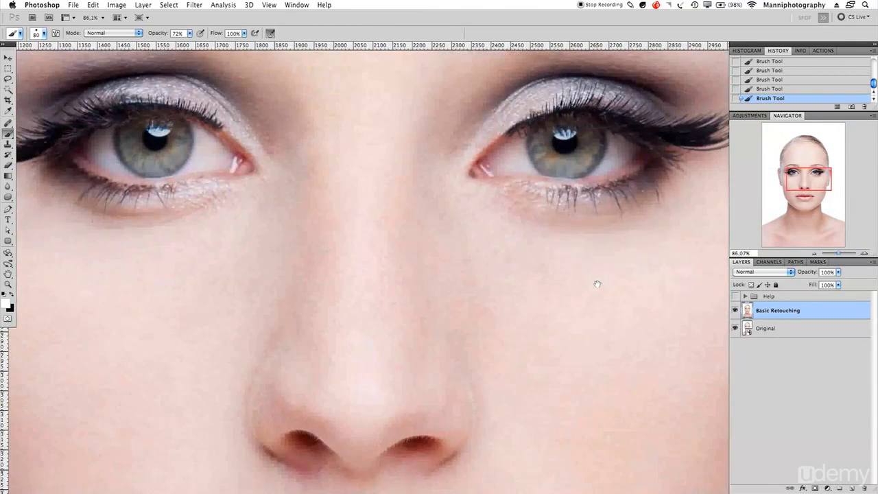
{"action": "left_click_drag", "start_coordinate": [402, 284], "coordinate": [539, 274]}
{"action": "left_click_drag", "start_coordinate": [386, 179], "coordinate": [484, 300]}
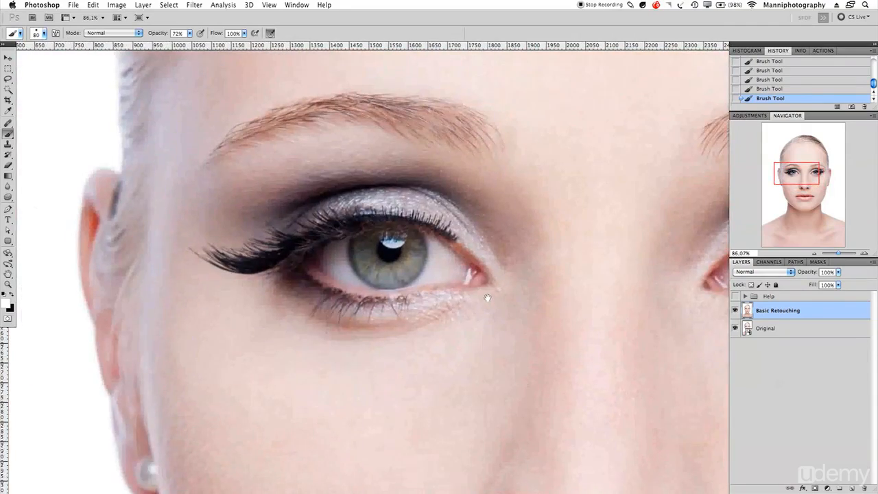
{"action": "left_click_drag", "start_coordinate": [476, 224], "coordinate": [448, 372]}
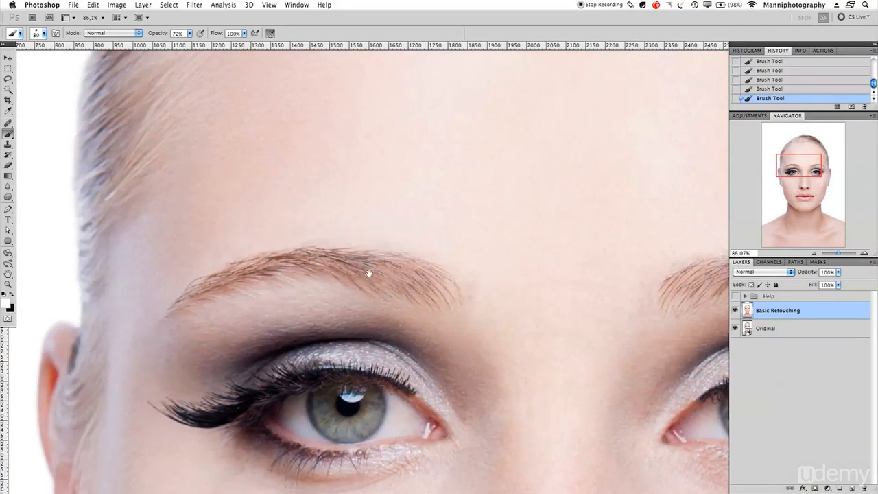
{"action": "left_click_drag", "start_coordinate": [369, 274], "coordinate": [359, 335]}
{"action": "left_click_drag", "start_coordinate": [649, 329], "coordinate": [444, 300]}
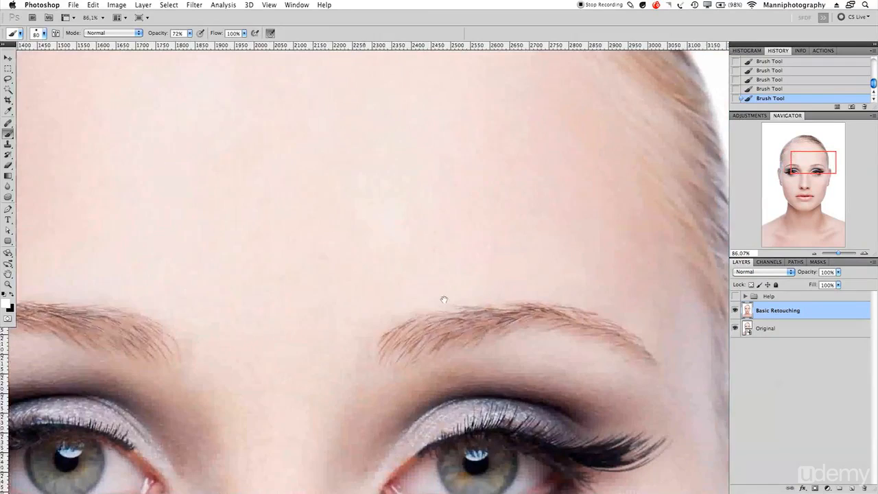
{"action": "left_click_drag", "start_coordinate": [488, 248], "coordinate": [454, 198]}
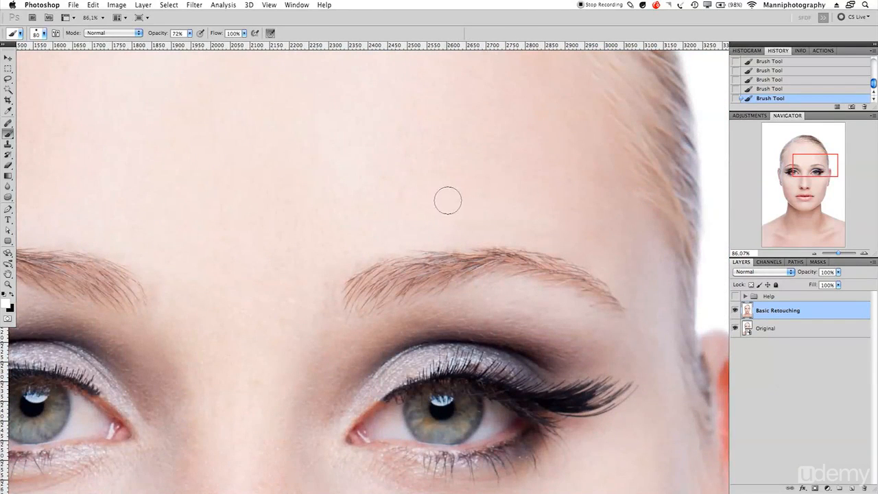
Heal the small spots above the right eyebrow and across the central forehead with a 50 px Healing Brush
{"action": "key", "text": "j"}
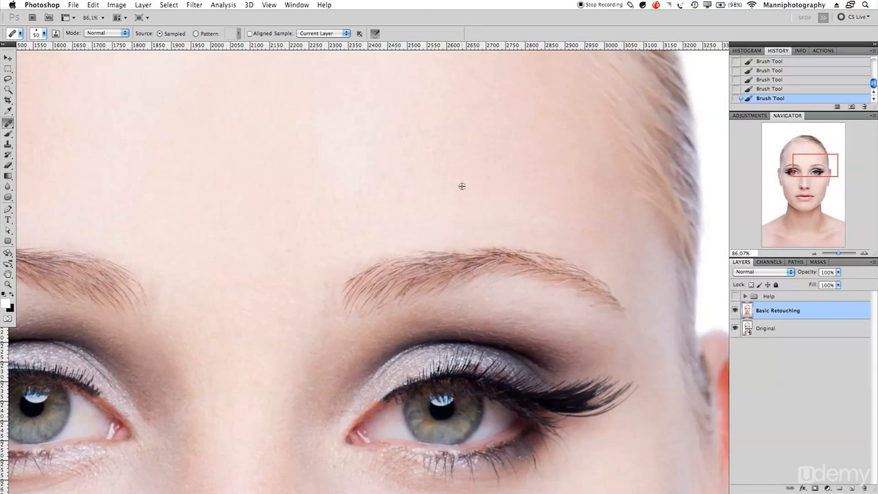
{"action": "left_click_drag", "start_coordinate": [463, 198], "coordinate": [457, 199]}
{"action": "left_click", "coordinate": [564, 178]}
{"action": "left_click", "coordinate": [428, 145]}
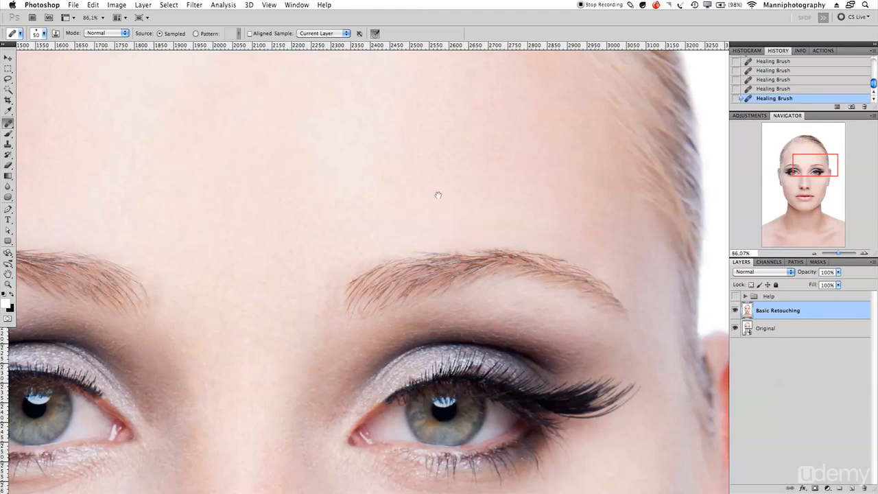
{"action": "left_click_drag", "start_coordinate": [438, 195], "coordinate": [407, 155]}
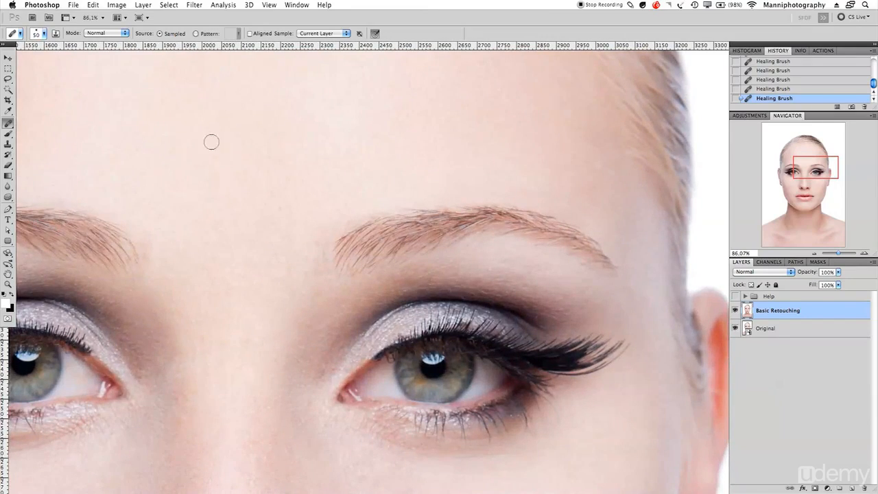
{"action": "left_click_drag", "start_coordinate": [242, 127], "coordinate": [278, 226]}
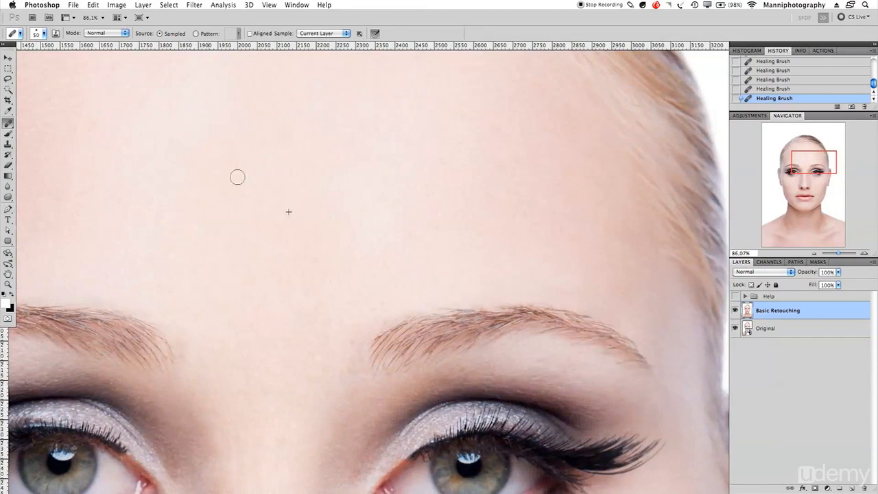
Examine the skin around the eye, nose, cheek, mouth and chin up close for remaining blemishes
{"action": "left_click_drag", "start_coordinate": [349, 275], "coordinate": [332, 125]}
{"action": "left_click_drag", "start_coordinate": [518, 298], "coordinate": [435, 204]}
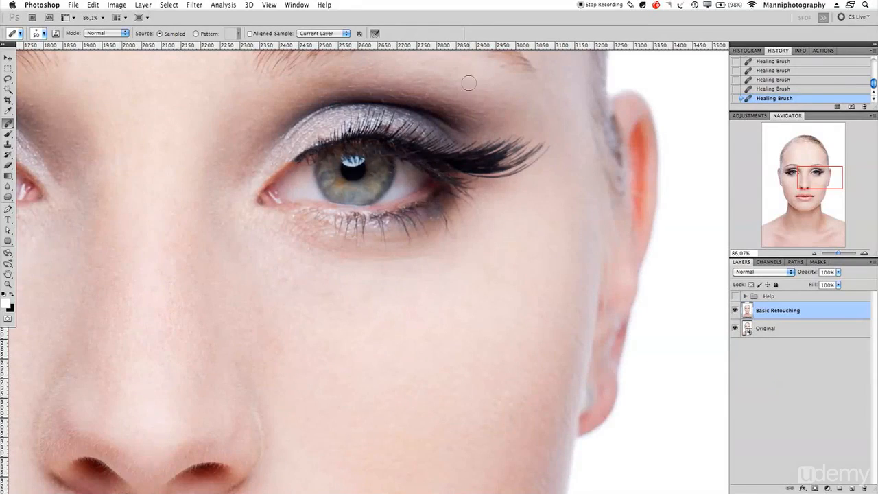
{"action": "left_click_drag", "start_coordinate": [231, 201], "coordinate": [239, 228]}
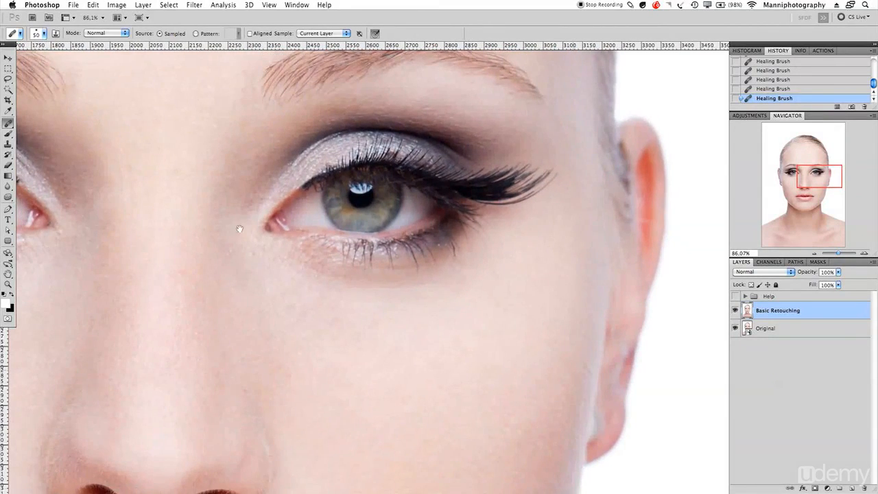
{"action": "scroll", "coordinate": [263, 253], "scroll_direction": "down", "scroll_amount": 3}
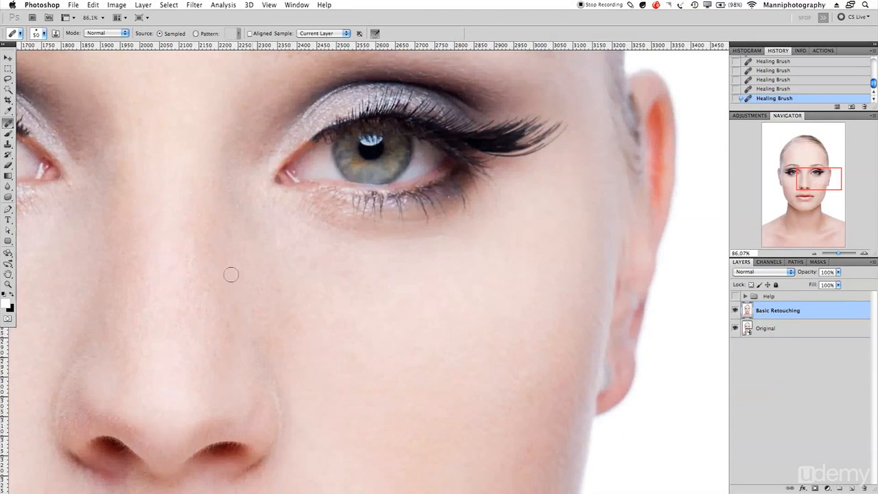
{"action": "scroll", "coordinate": [354, 334], "scroll_direction": "down", "scroll_amount": 5}
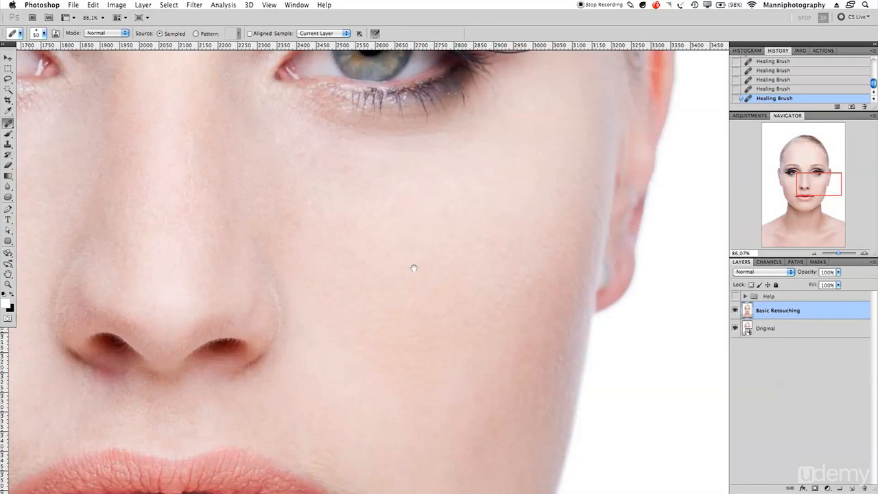
{"action": "scroll", "coordinate": [414, 268], "scroll_direction": "down", "scroll_amount": 3}
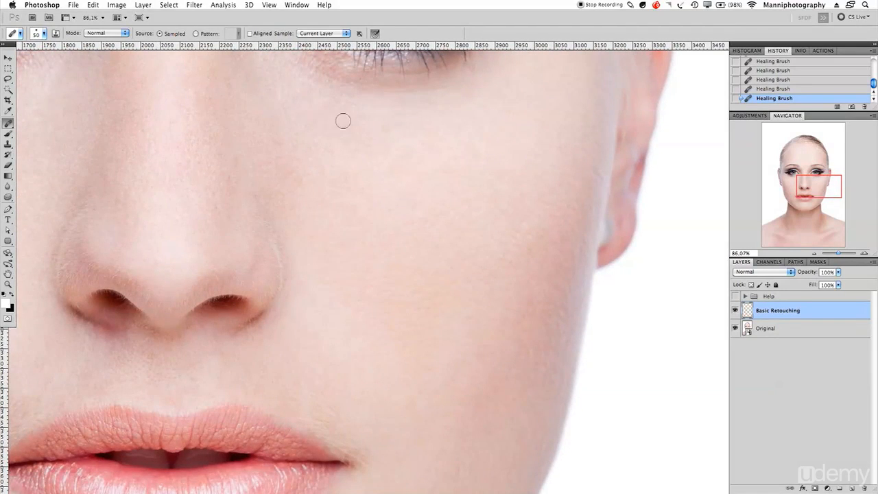
{"action": "scroll", "coordinate": [411, 179], "scroll_direction": "down", "scroll_amount": 3}
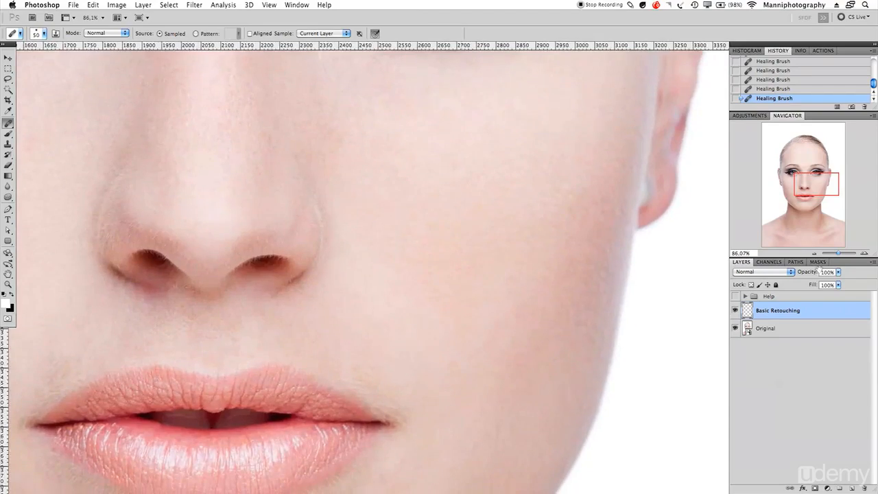
{"action": "mouse_move", "coordinate": [837, 257]}
{"action": "left_mouse_down"}
{"action": "mouse_move", "coordinate": [829, 256]}
{"action": "mouse_move", "coordinate": [837, 254]}
{"action": "left_mouse_up"}
{"action": "scroll", "coordinate": [574, 281], "scroll_direction": "down", "scroll_amount": 5}
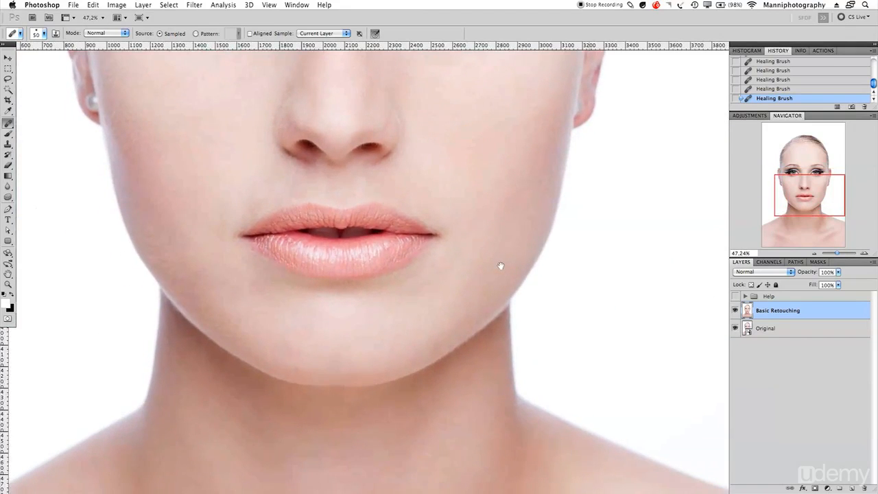
Toggle the Basic Retouching layer's visibility several times to compare the full portrait with the original, leaving the layer shown
{"action": "left_click_drag", "start_coordinate": [838, 253], "coordinate": [822, 255]}
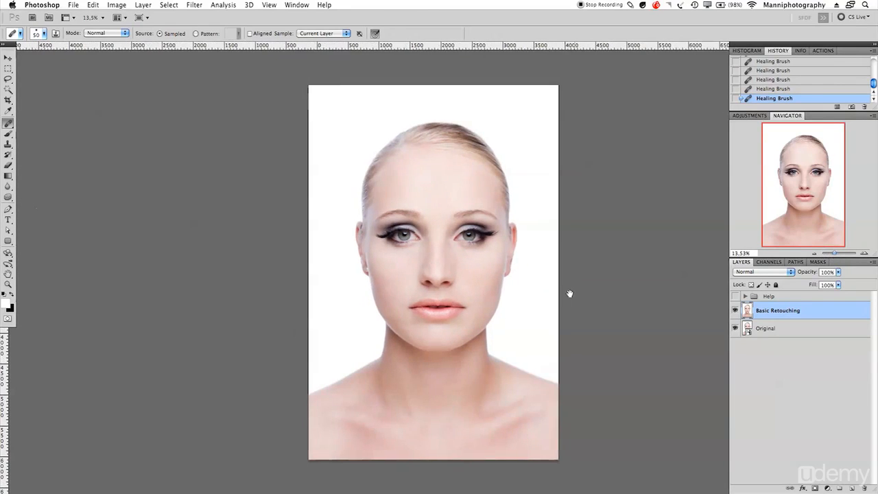
{"action": "left_click", "coordinate": [735, 311]}
{"action": "left_click", "coordinate": [735, 311]}
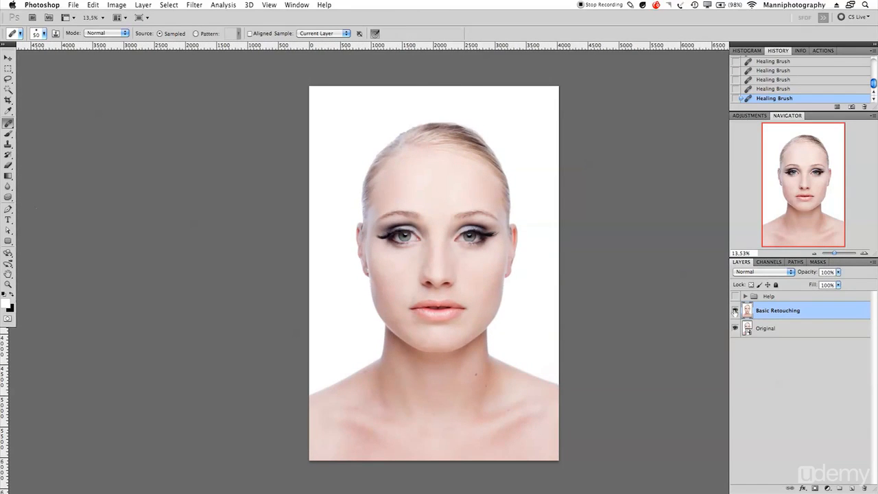
{"action": "left_click", "coordinate": [735, 311]}
{"action": "left_click", "coordinate": [736, 311]}
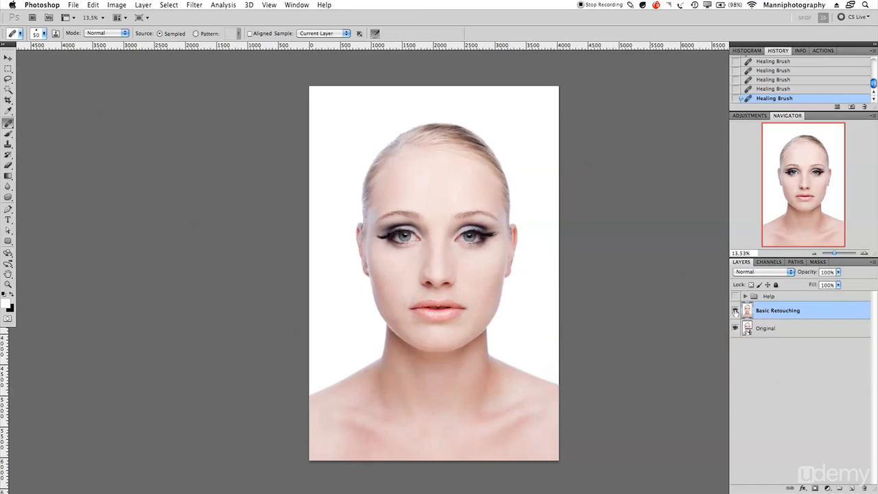
{"action": "left_click", "coordinate": [736, 311]}
{"action": "left_click", "coordinate": [735, 311]}
{"action": "left_click", "coordinate": [736, 311]}
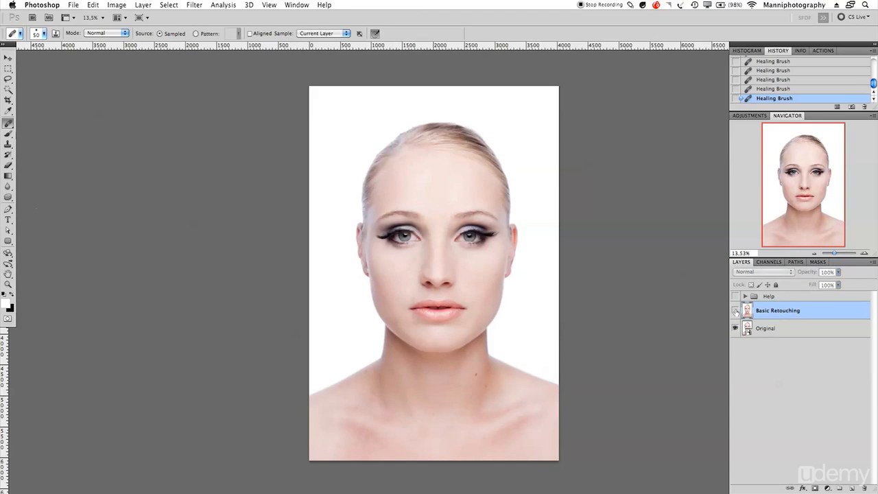
{"action": "left_click", "coordinate": [735, 310]}
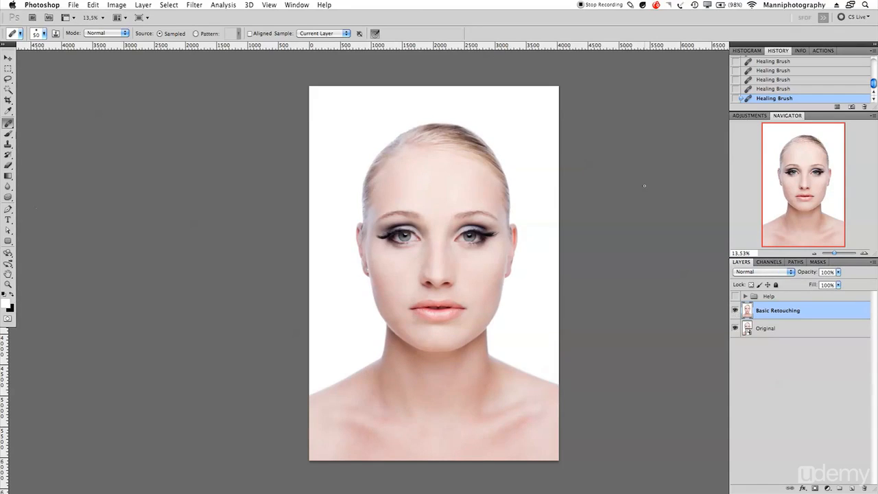